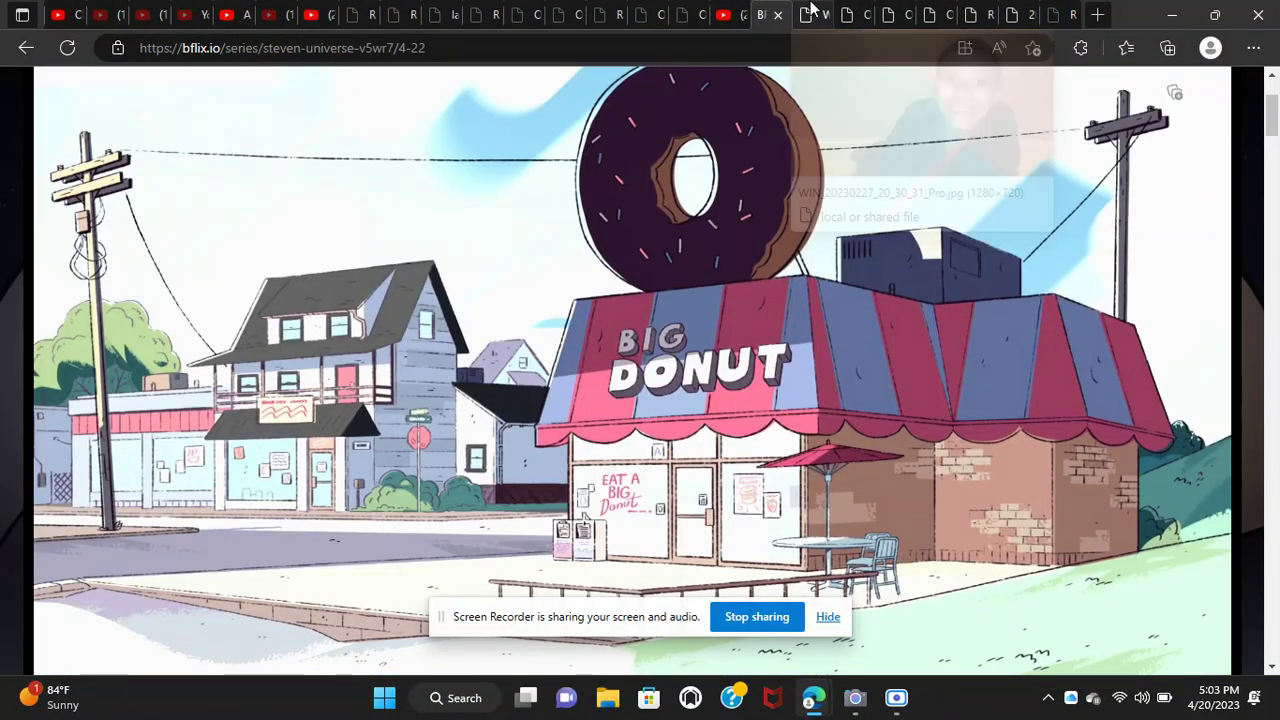
# Flip between the webcam photo and the white mouse in a red scarf, checking other mouse pages
pyautogui.click(810, 14)
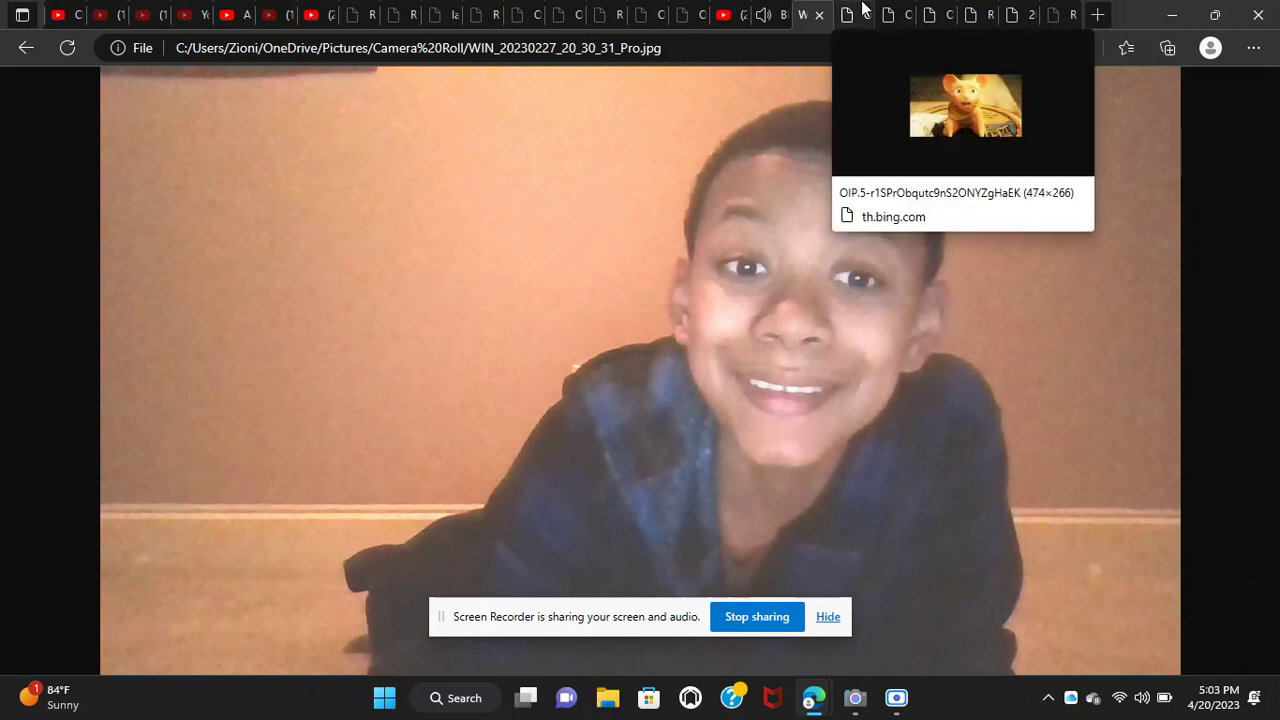
pyautogui.click(864, 12)
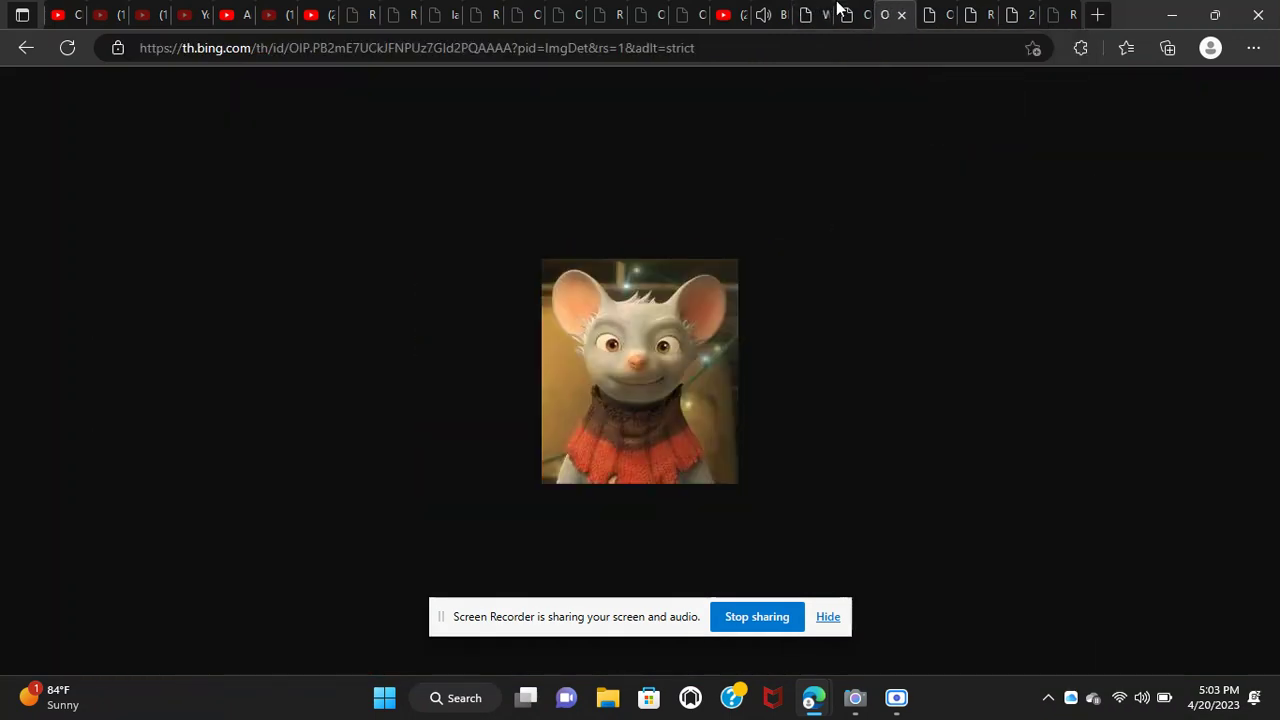
pyautogui.click(822, 12)
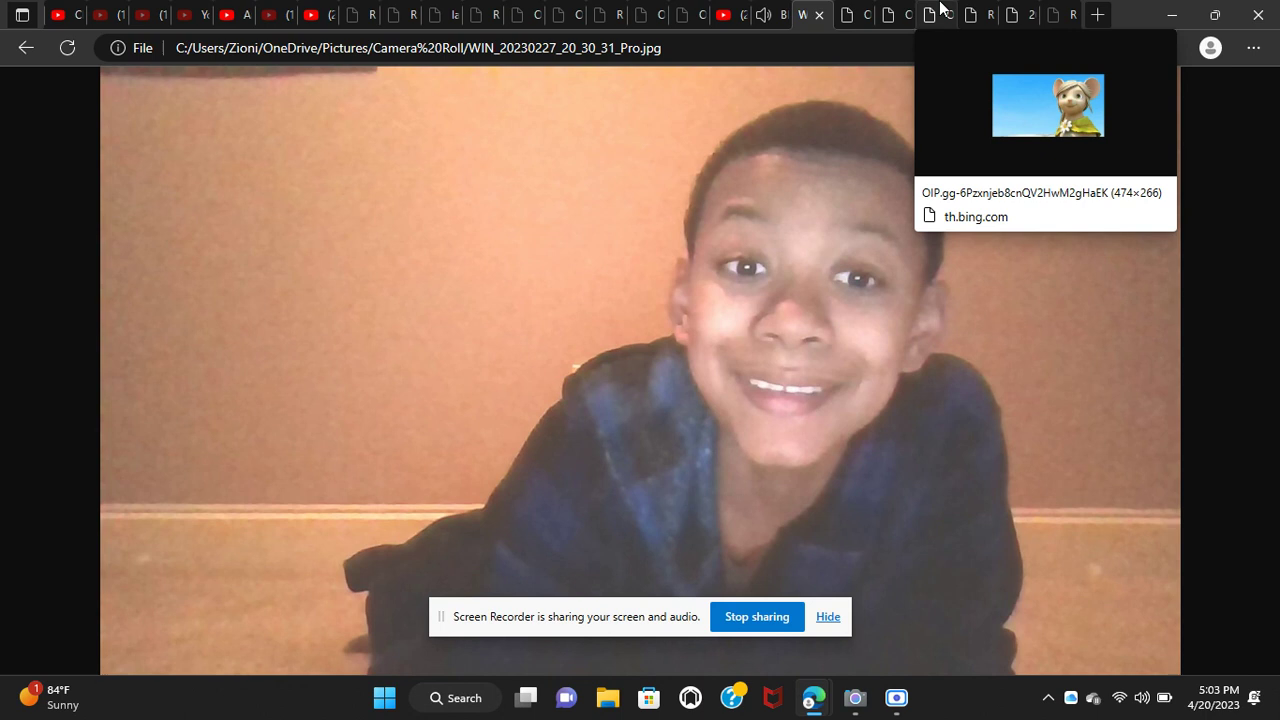
pyautogui.click(940, 10)
pyautogui.click(845, 12)
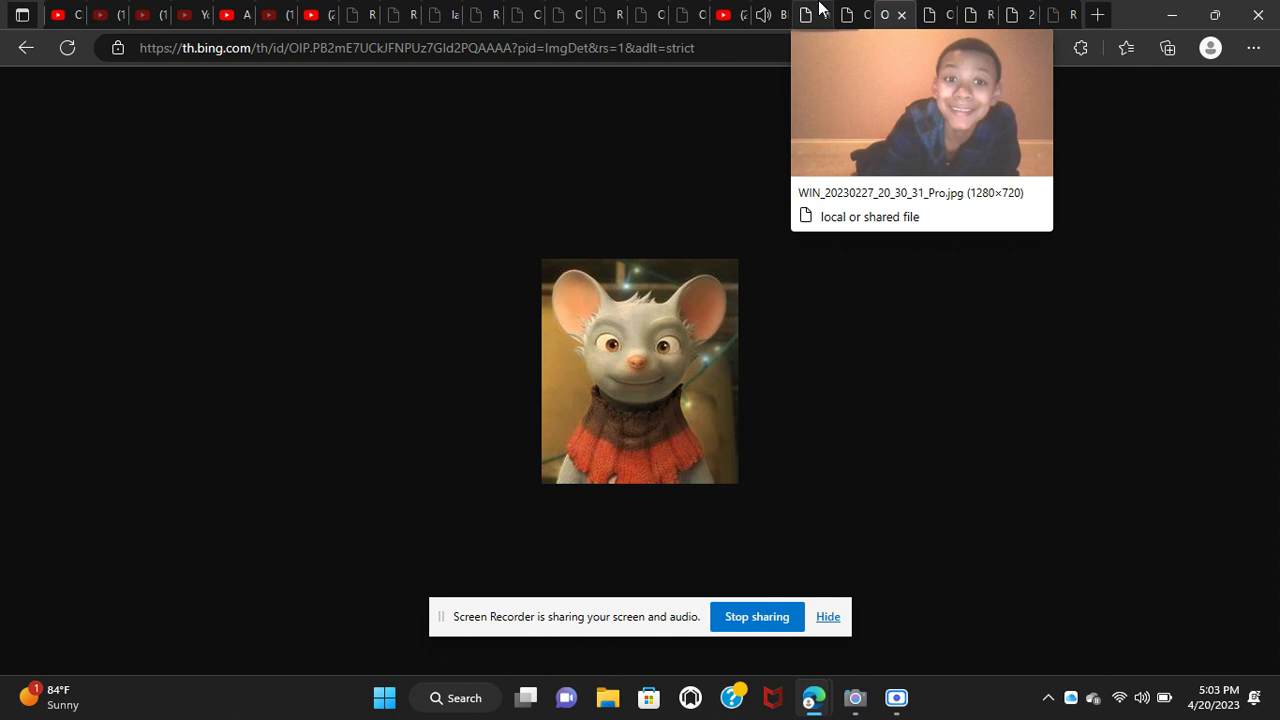
pyautogui.click(822, 10)
pyautogui.click(901, 10)
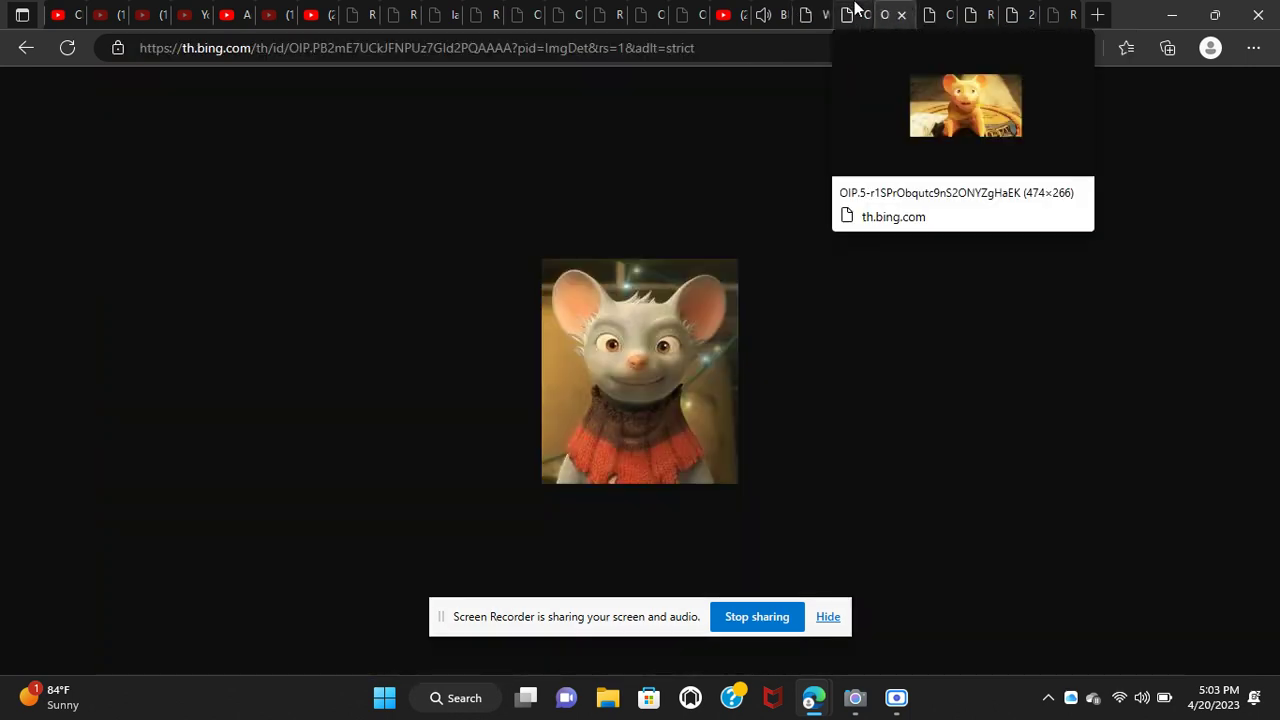
# Compare the orange coaster mouse and daisy mouse with the white mouse and webcam photo
pyautogui.click(857, 8)
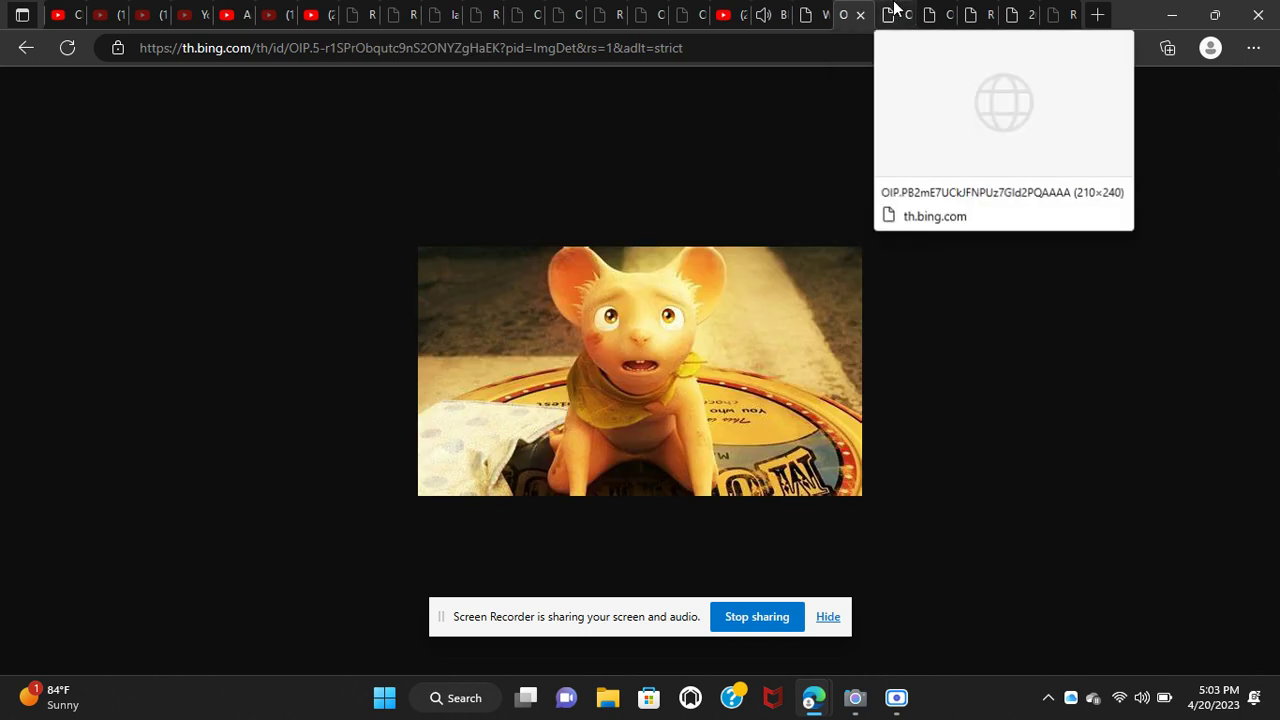
pyautogui.click(897, 10)
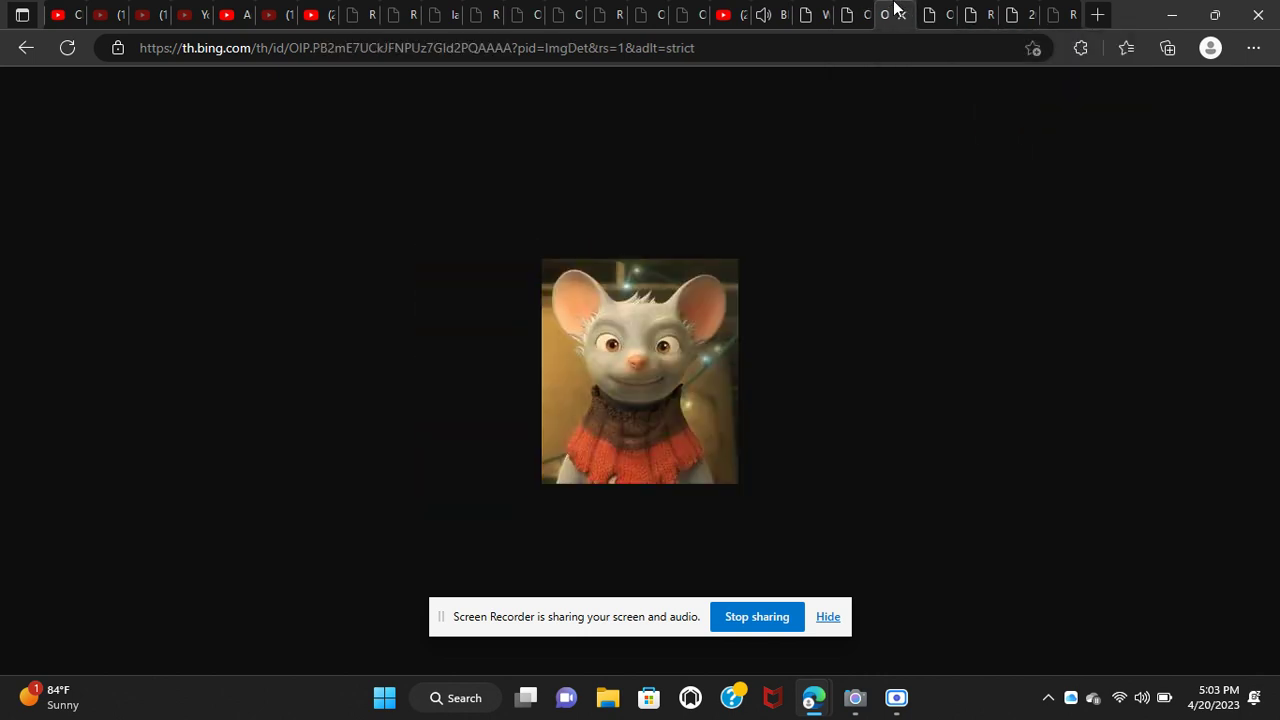
pyautogui.click(822, 10)
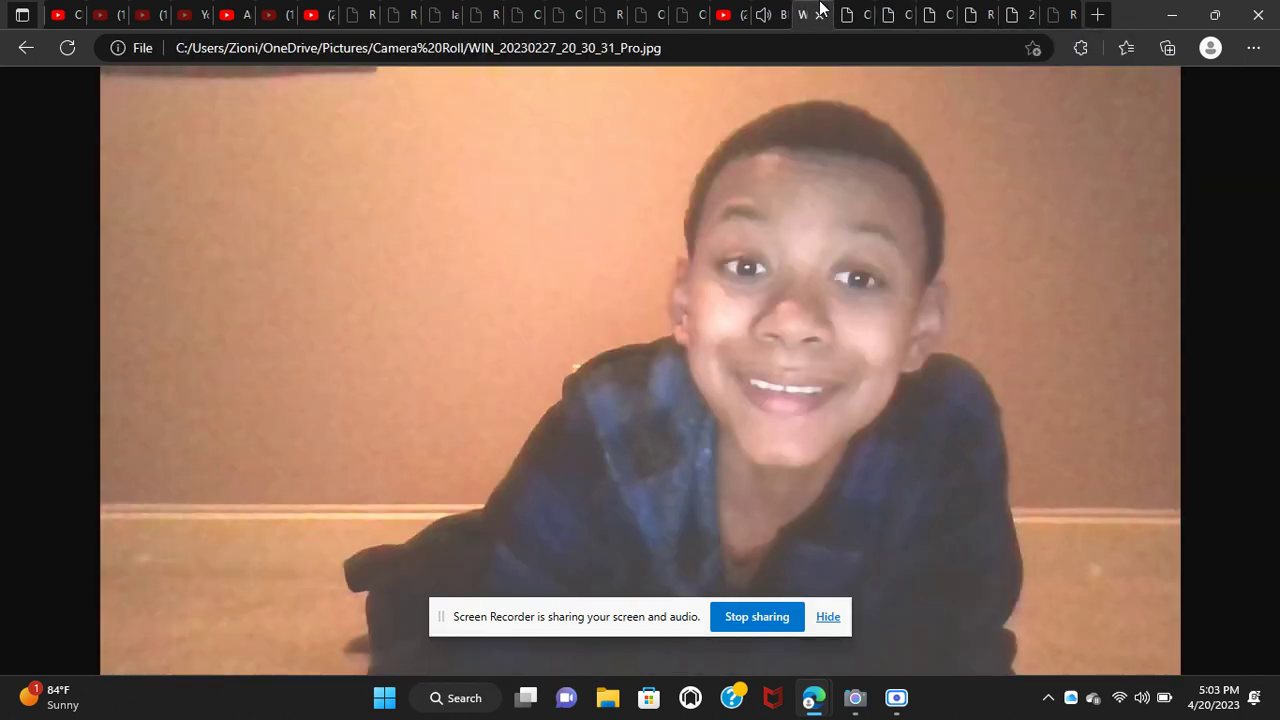
pyautogui.click(890, 10)
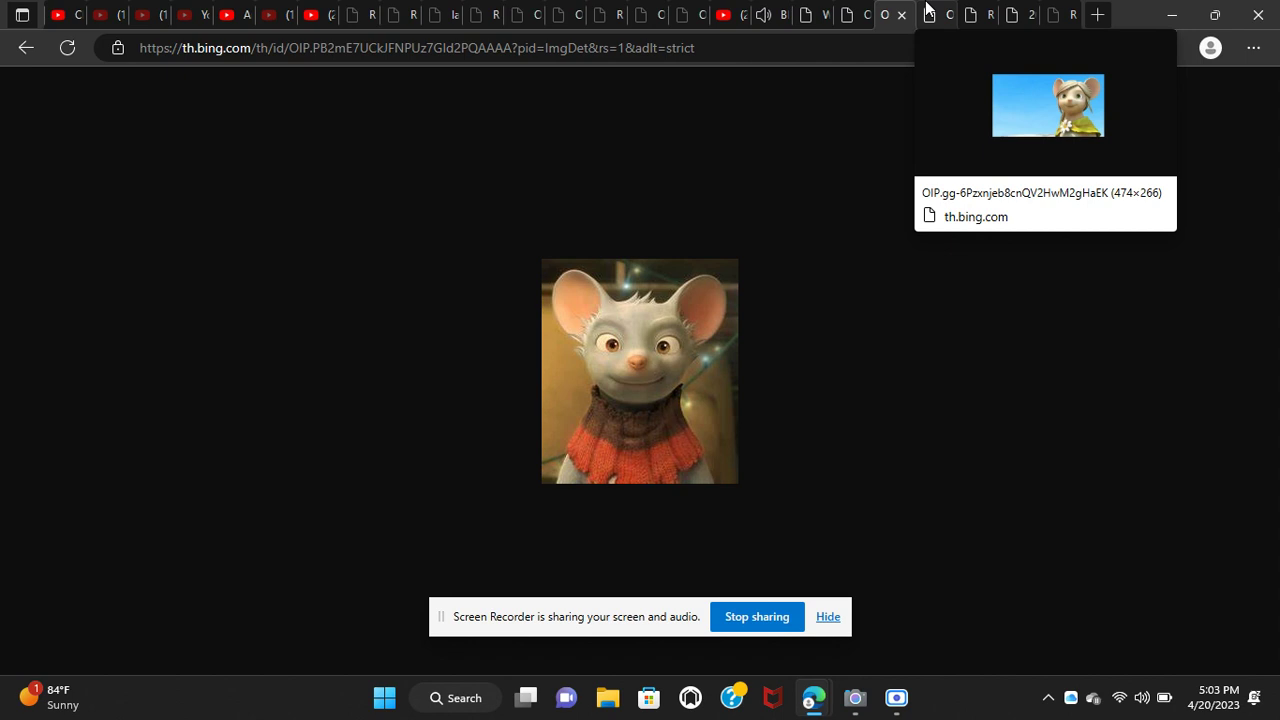
pyautogui.click(928, 10)
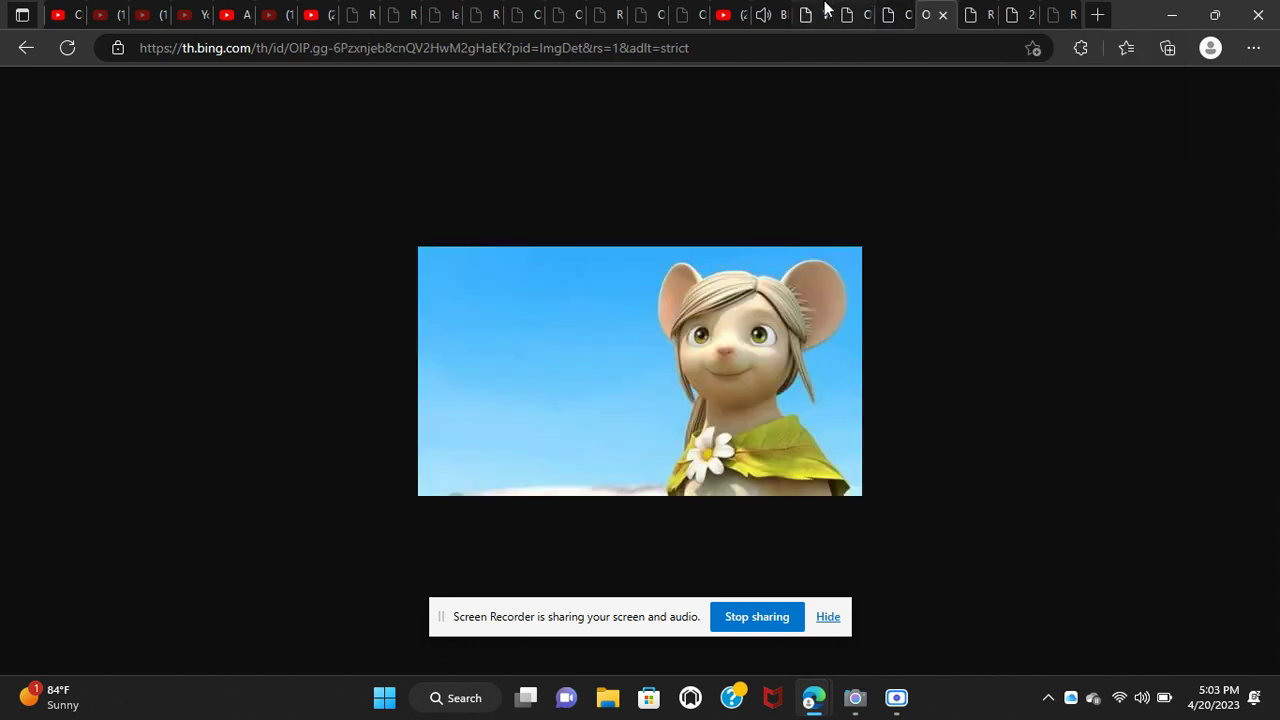
pyautogui.click(820, 14)
pyautogui.click(888, 12)
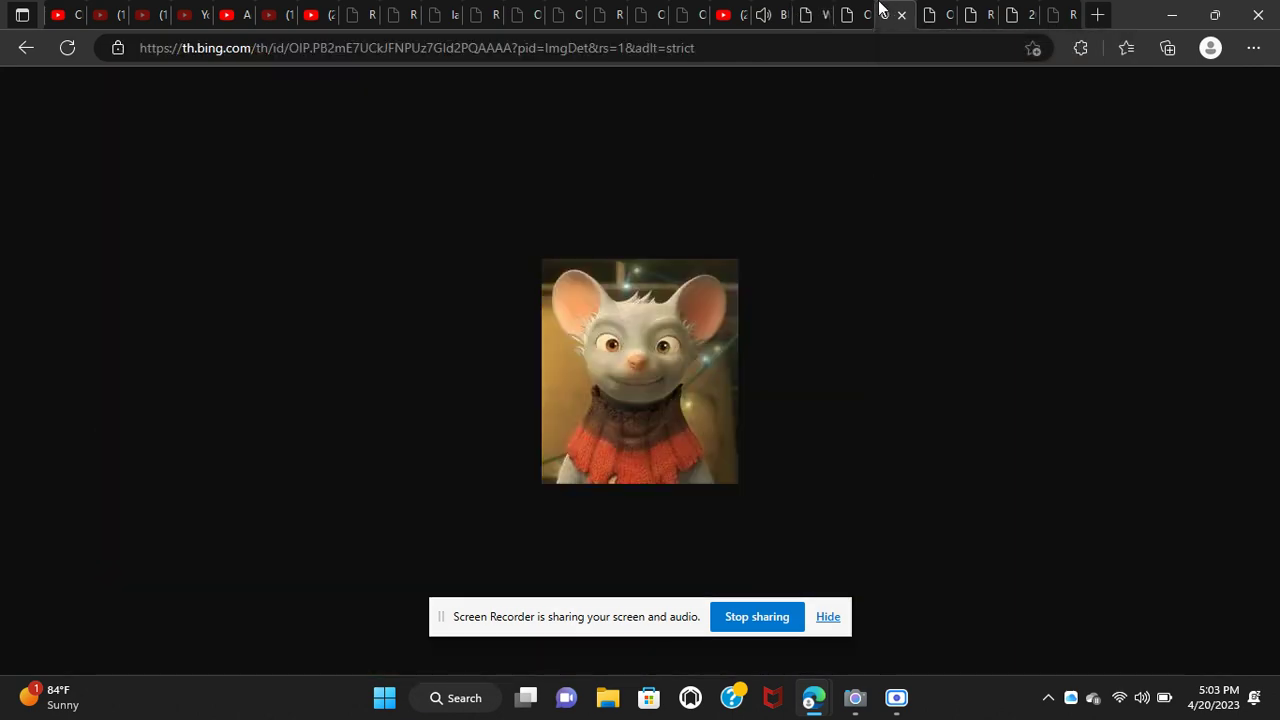
pyautogui.click(824, 12)
# Alternate three times between the suited man's portrait and the red-scarf white mouse image
pyautogui.click(975, 12)
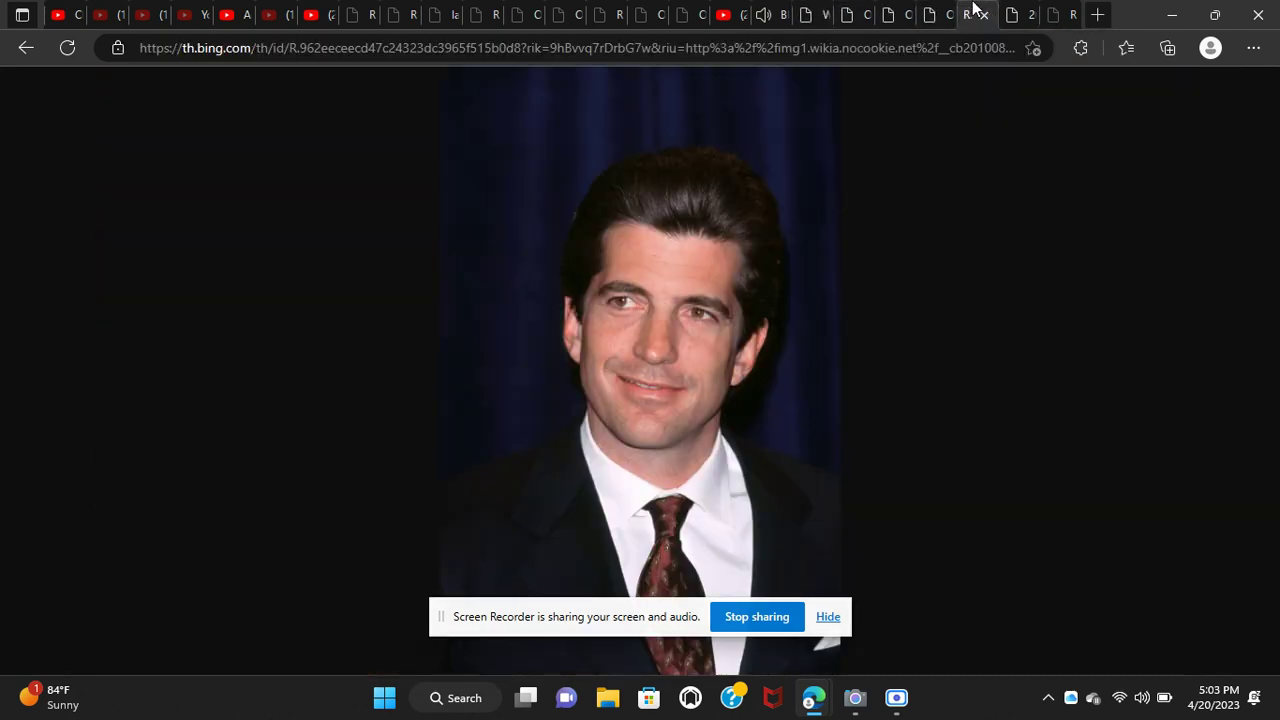
pyautogui.click(900, 12)
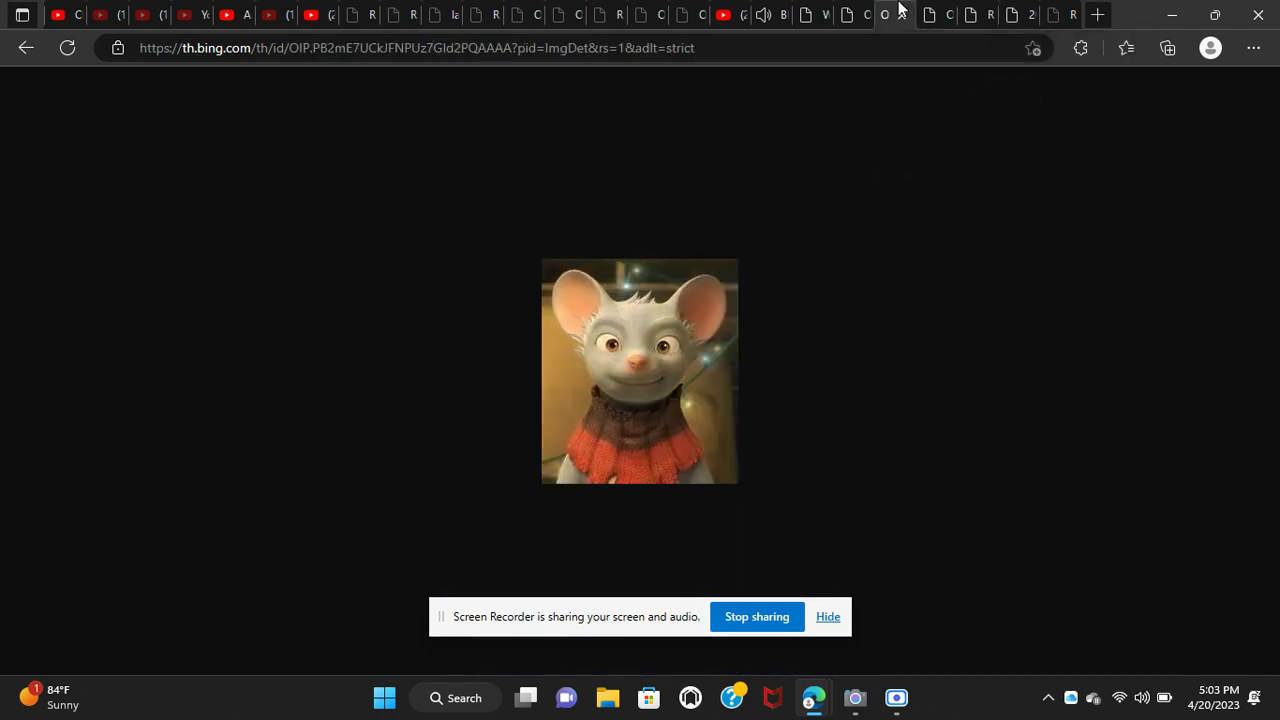
pyautogui.click(965, 12)
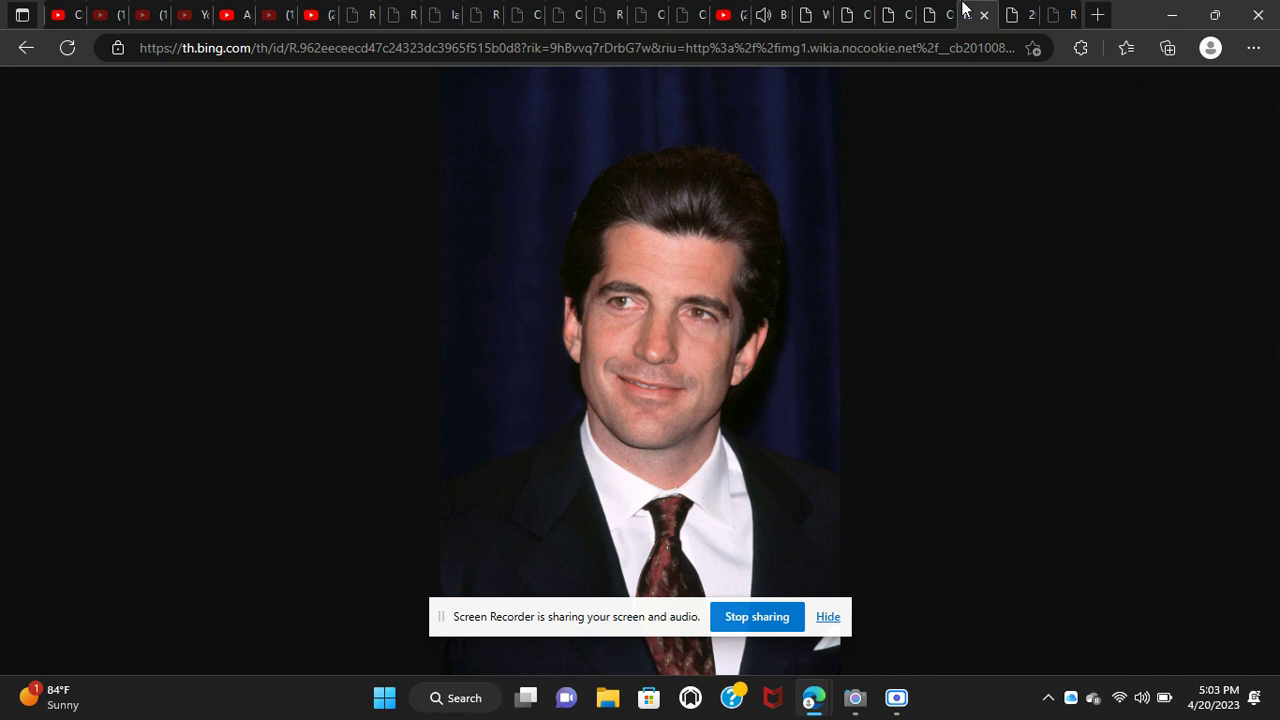
pyautogui.moveTo(897, 14)
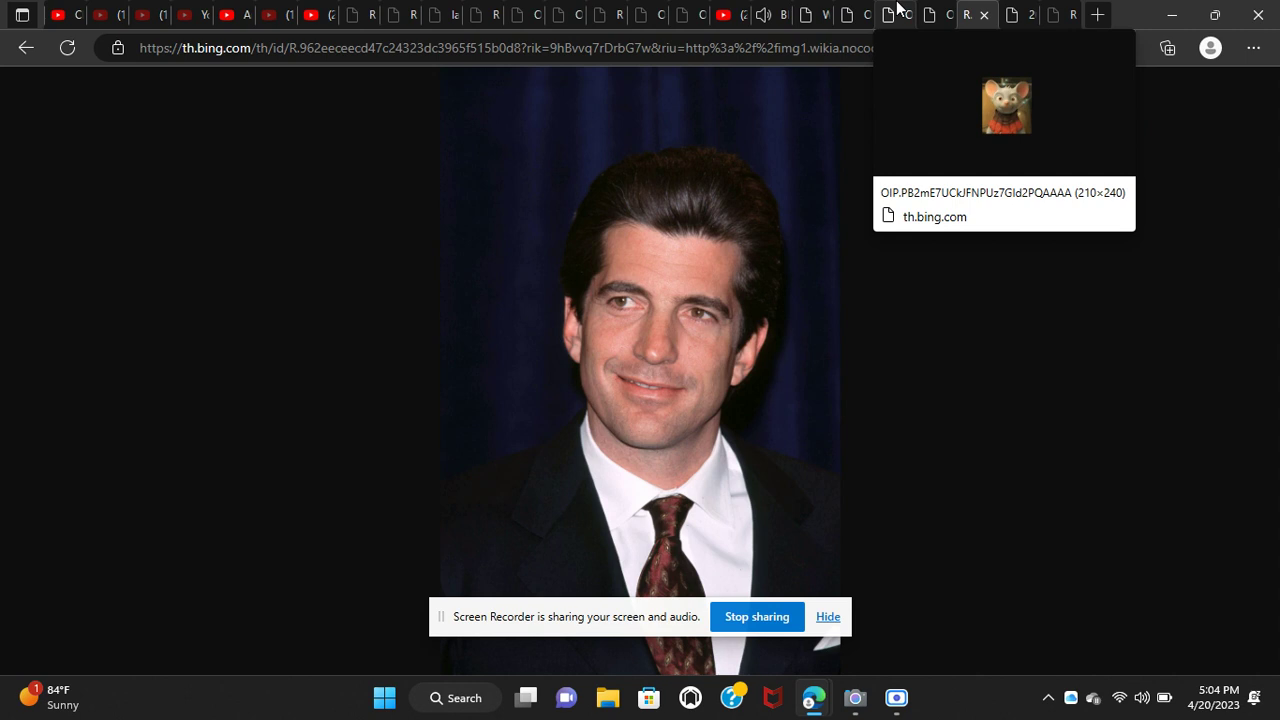
pyautogui.click(903, 10)
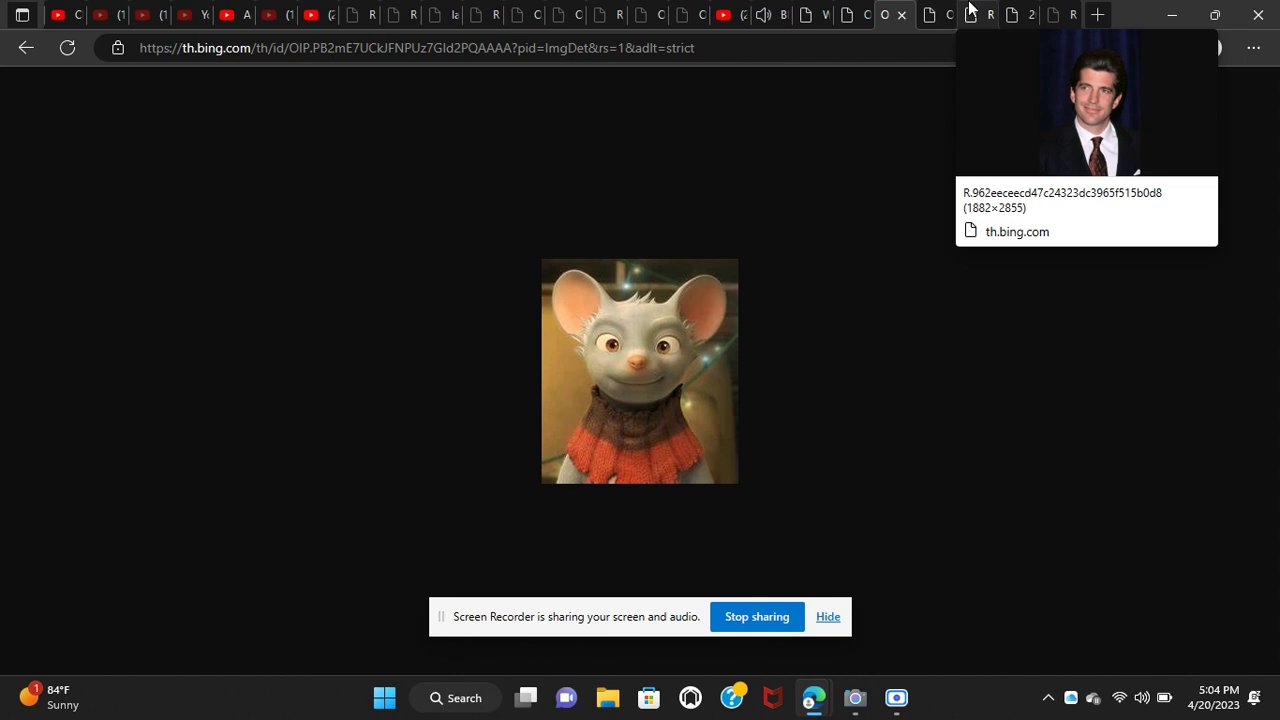
pyautogui.click(970, 10)
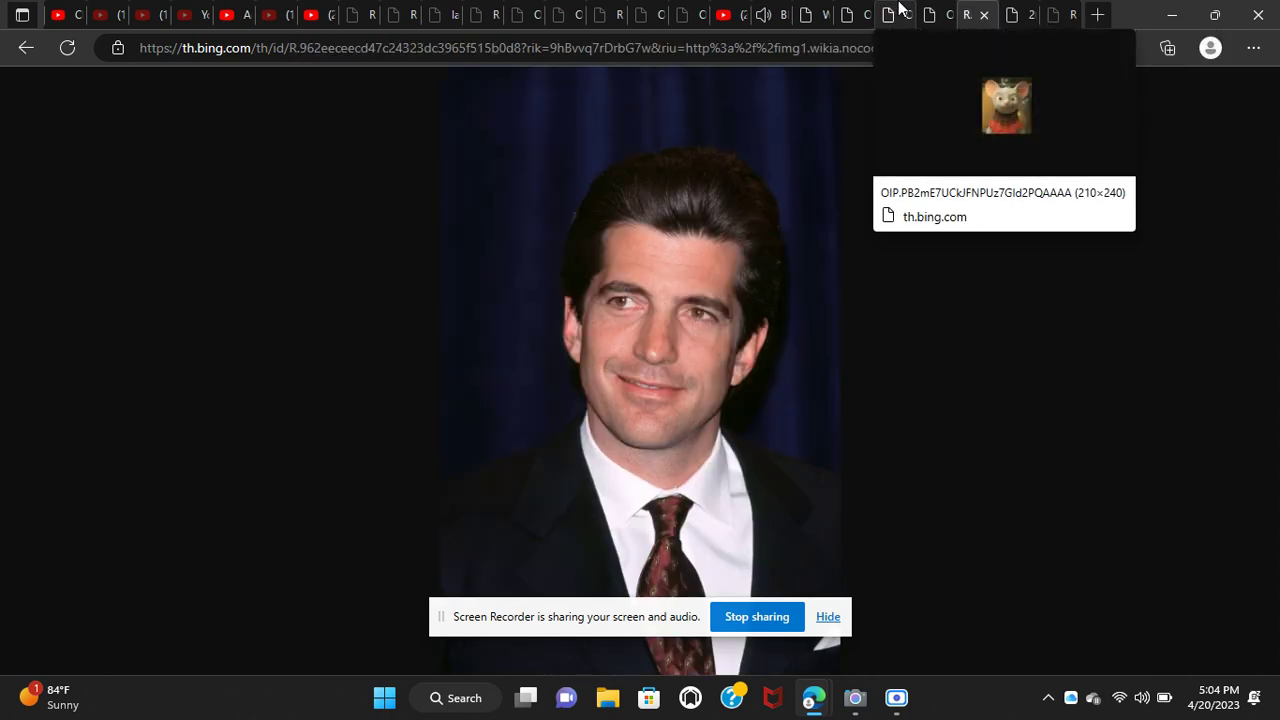
pyautogui.click(903, 10)
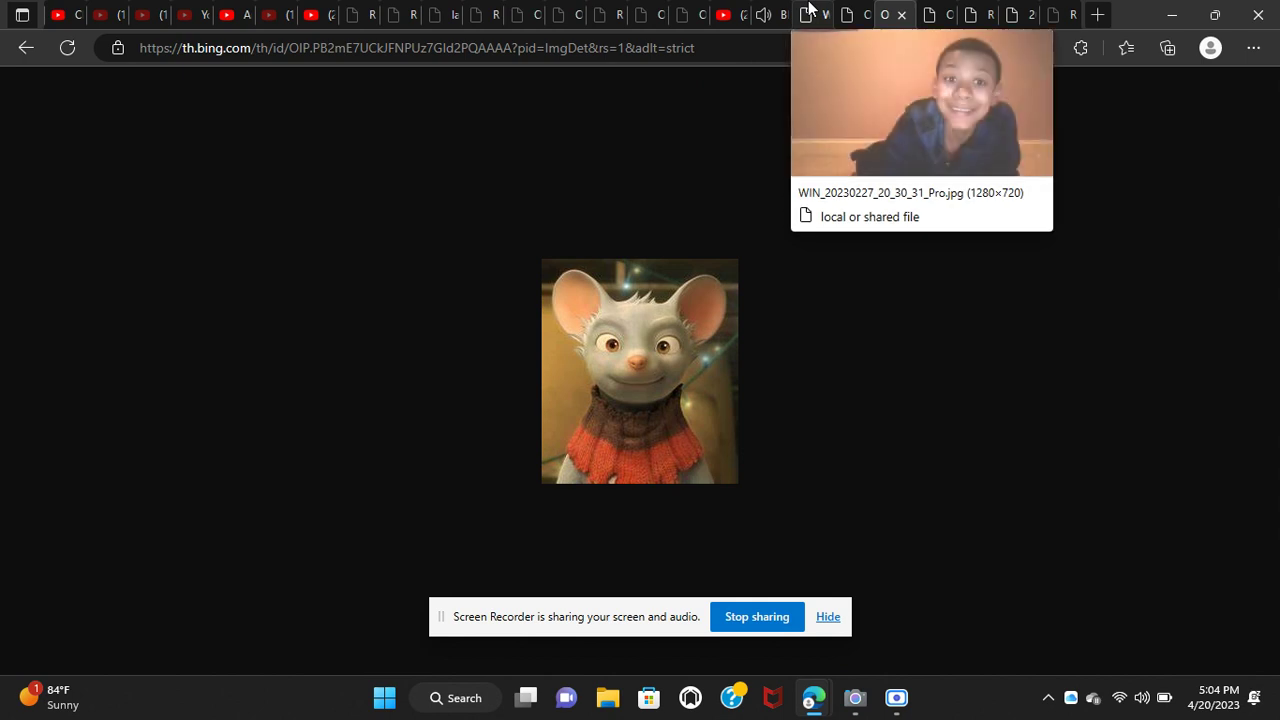
pyautogui.click(809, 10)
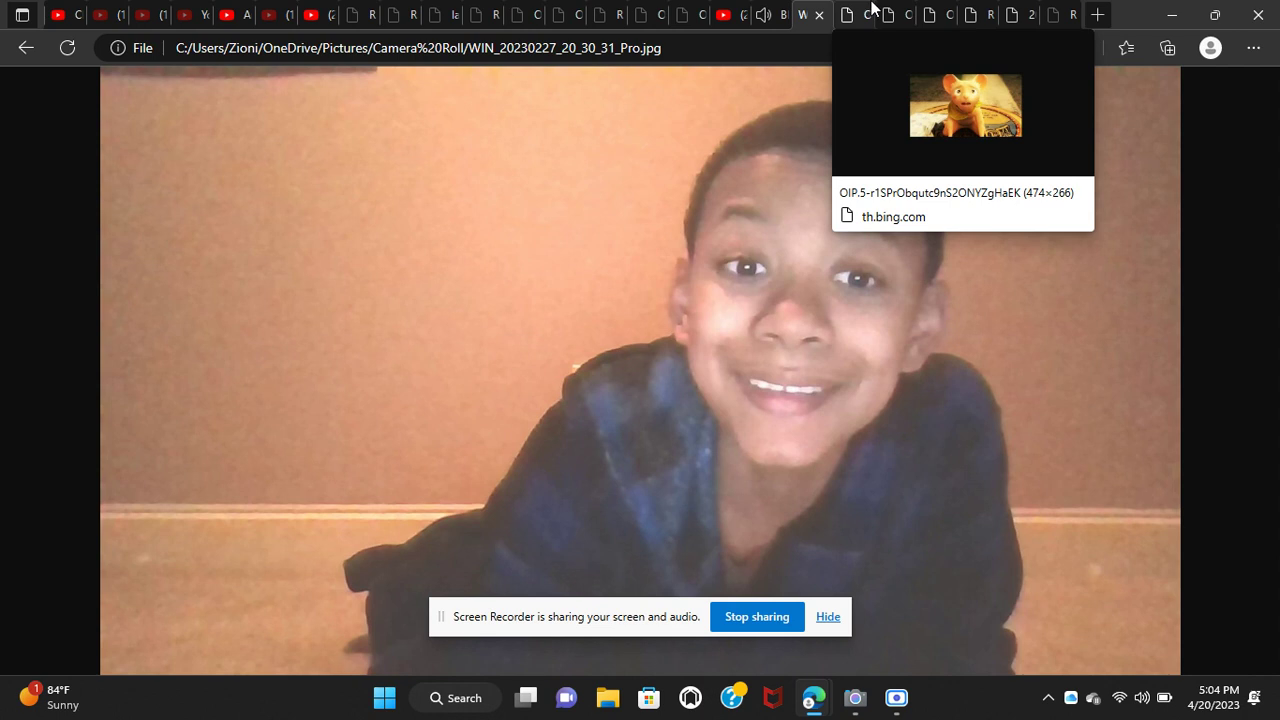
pyautogui.click(848, 12)
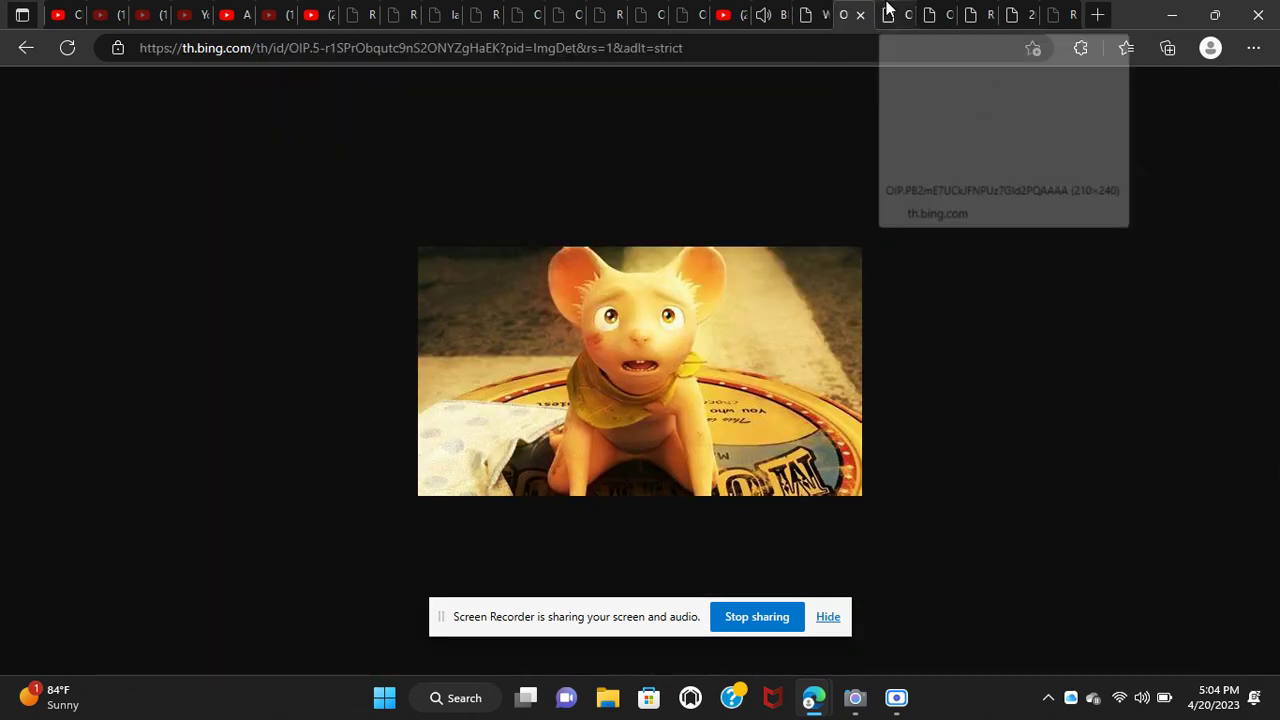
pyautogui.moveTo(893, 14)
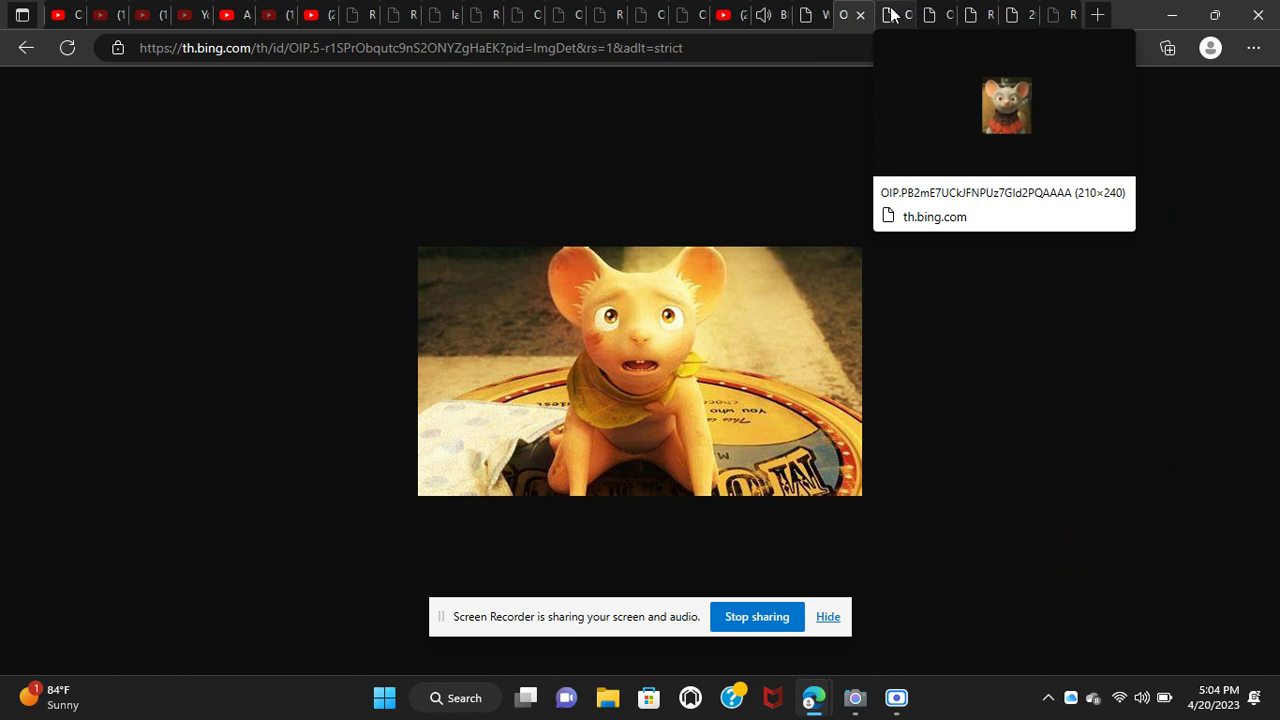
pyautogui.click(893, 14)
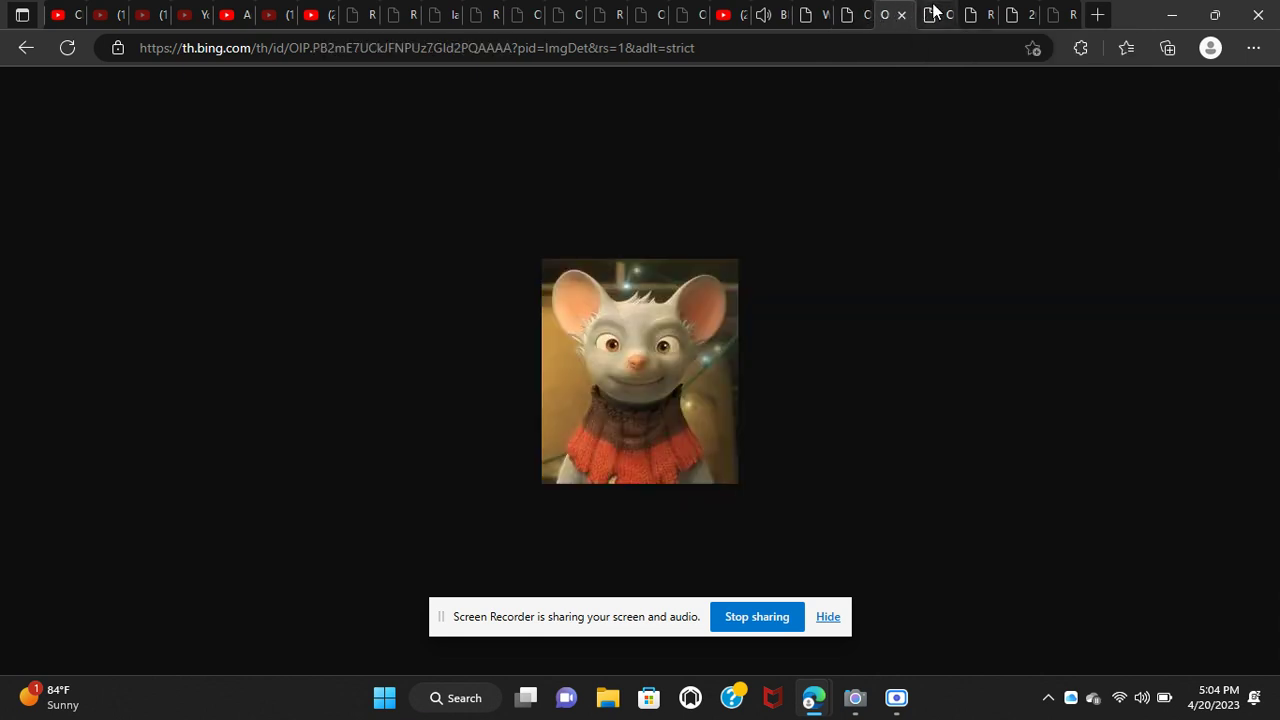
pyautogui.click(933, 12)
pyautogui.click(889, 14)
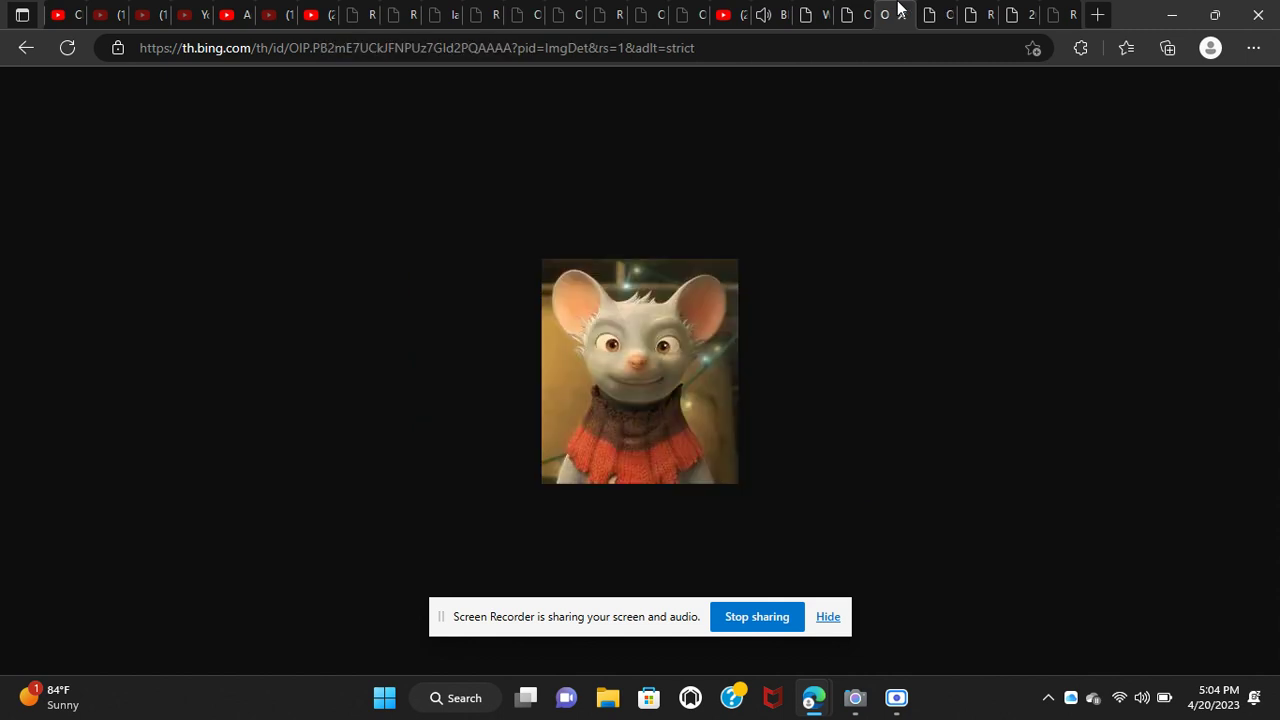
pyautogui.click(857, 12)
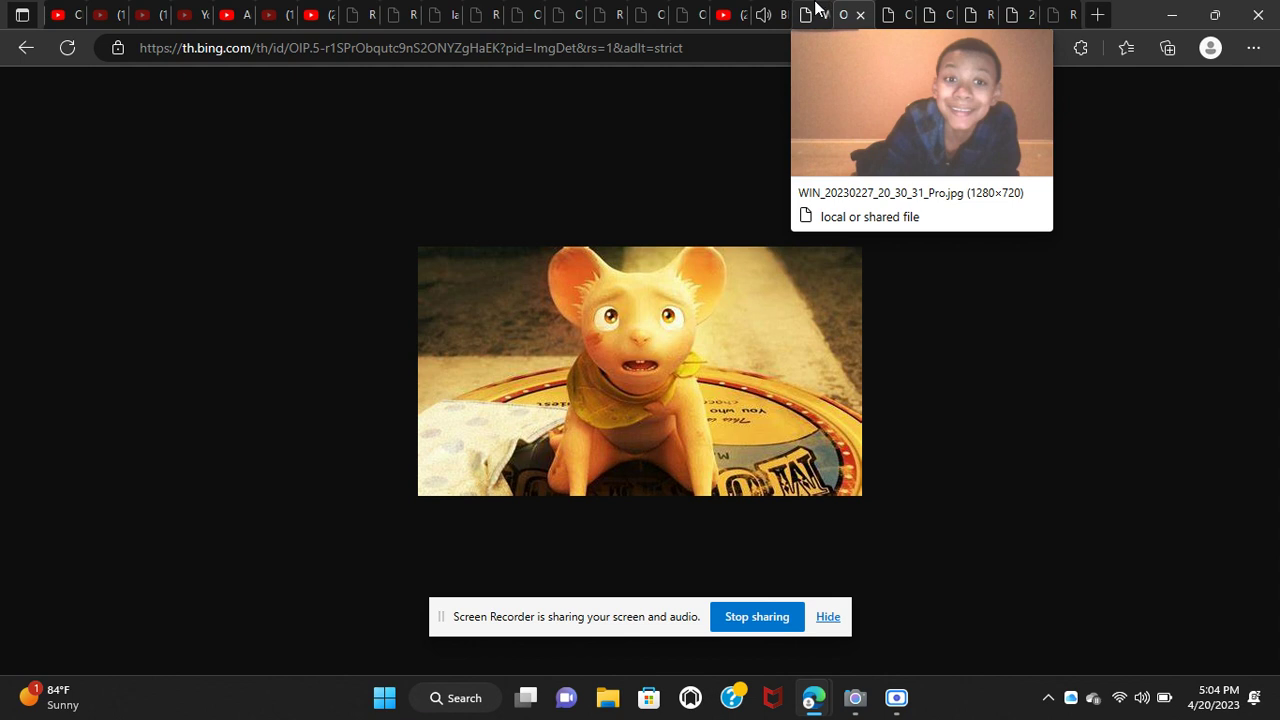
pyautogui.click(880, 12)
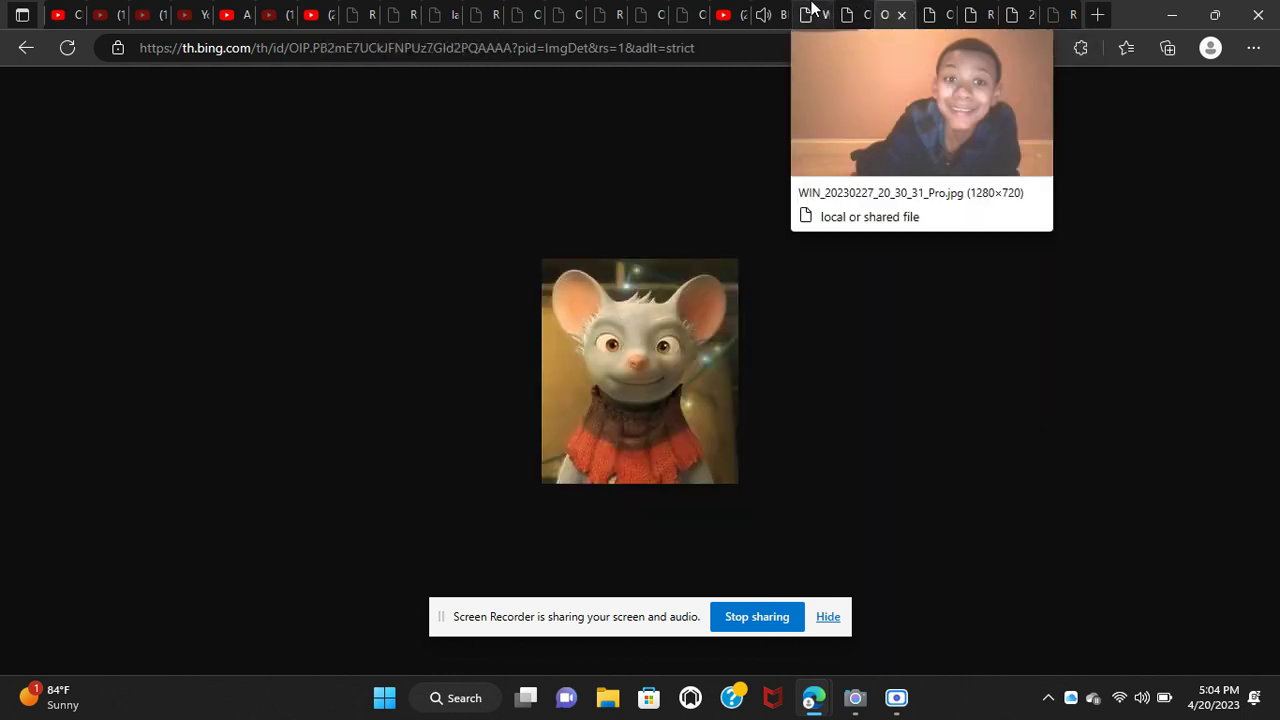
pyautogui.click(814, 8)
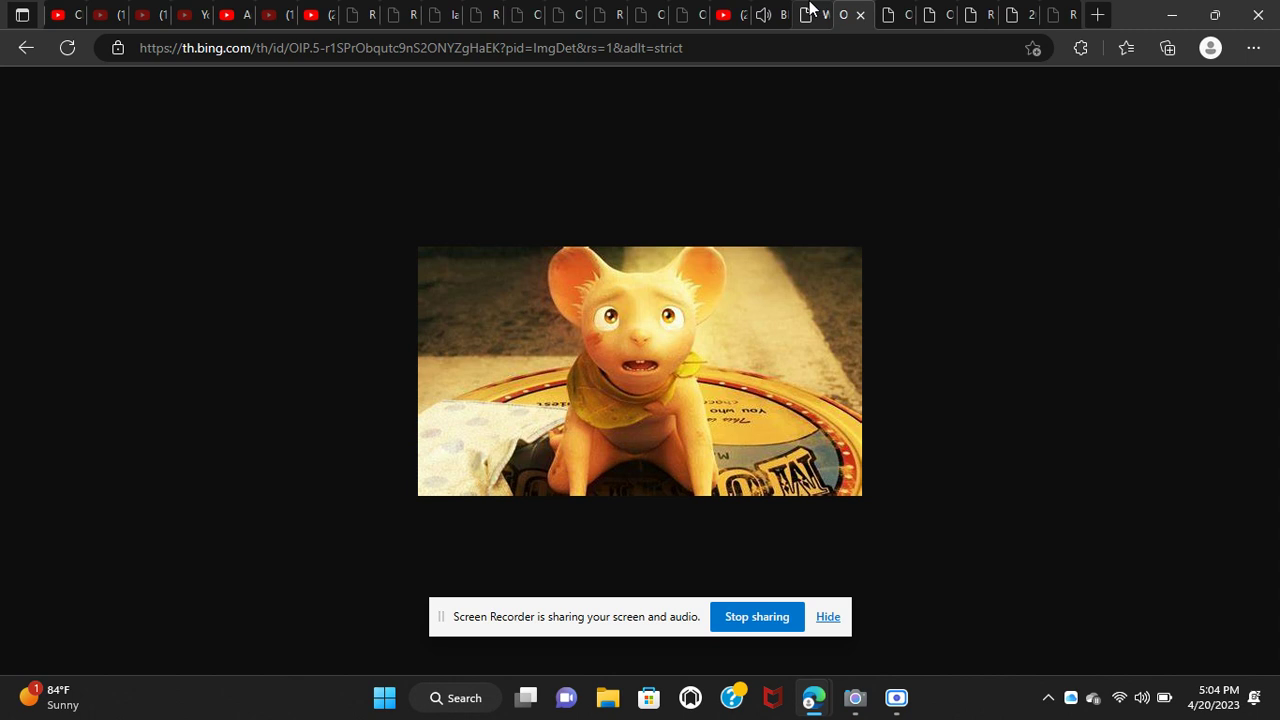
pyautogui.click(814, 8)
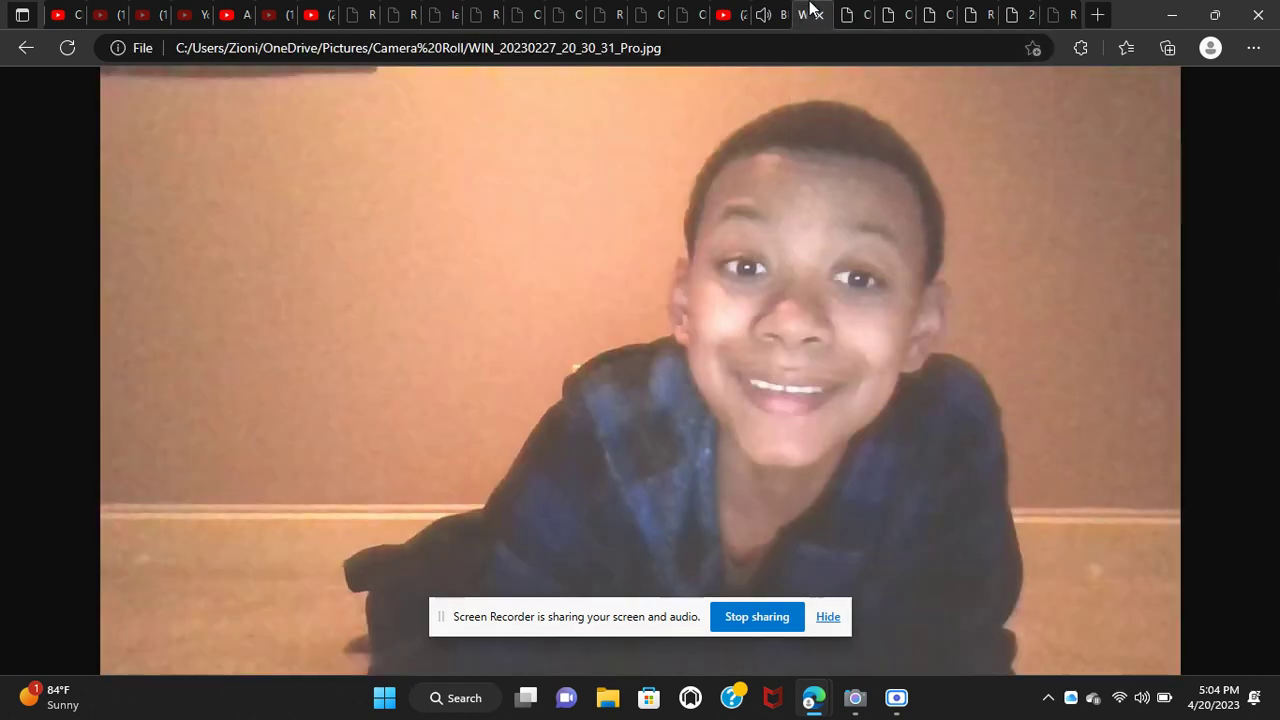
pyautogui.click(892, 12)
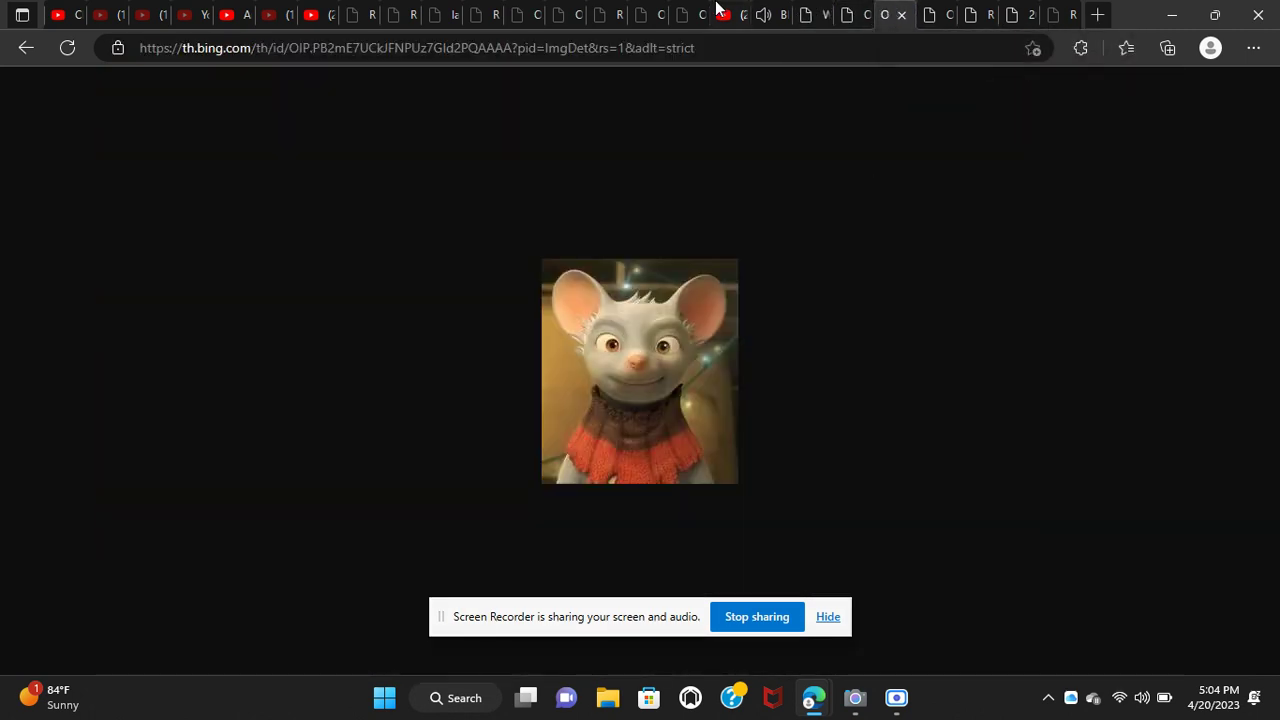